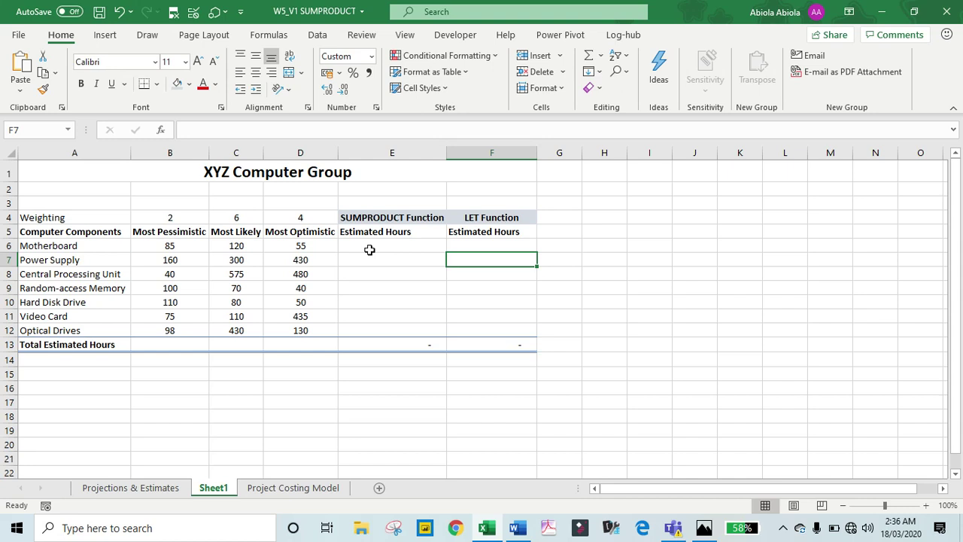
In E6, begin a SUMPRODUCT formula that multiplies B6:D6 by the absolute weighting range $B$4:$D$4 inside parentheses.
{"action": "left_click", "coordinate": [370, 247]}
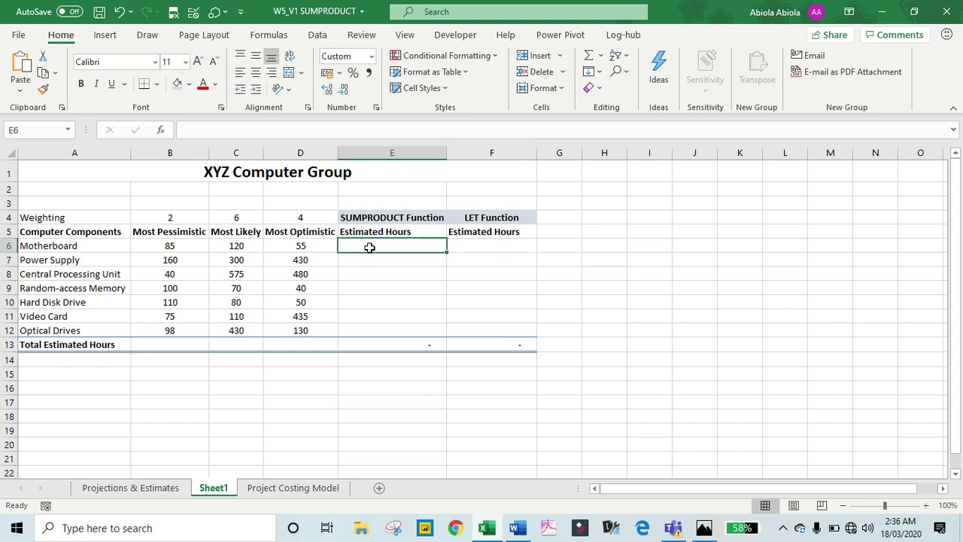
{"action": "type", "text": "=sumpo"}
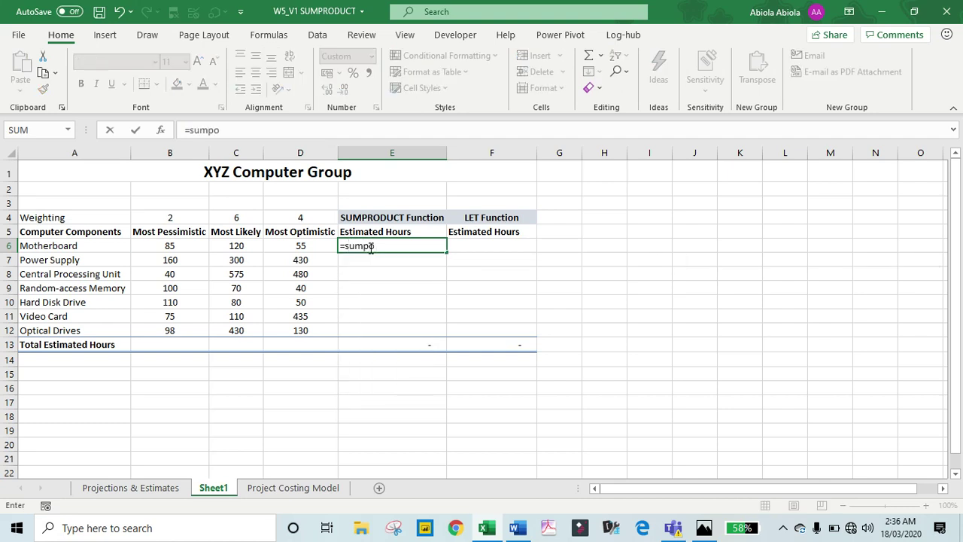
{"action": "key", "text": "BackSpace"}
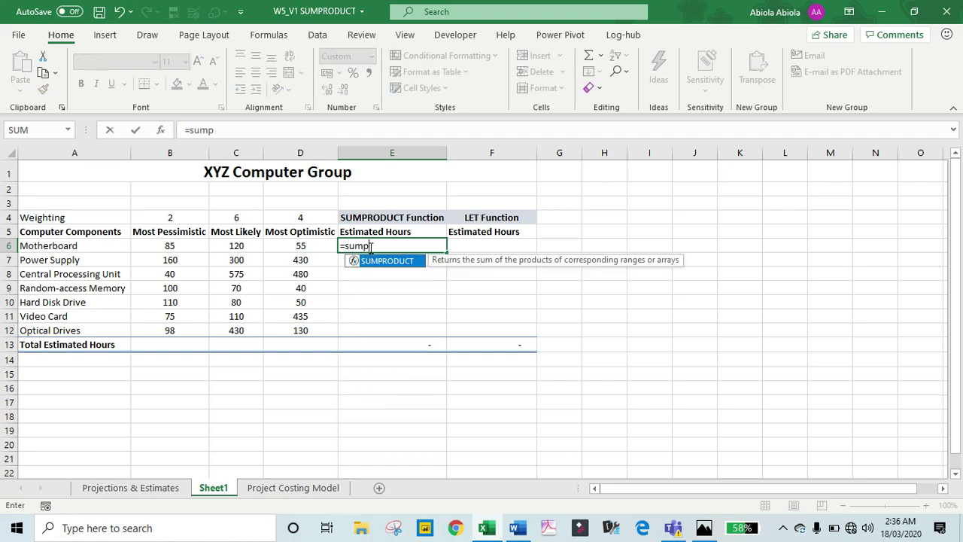
{"action": "key", "text": "Tab"}
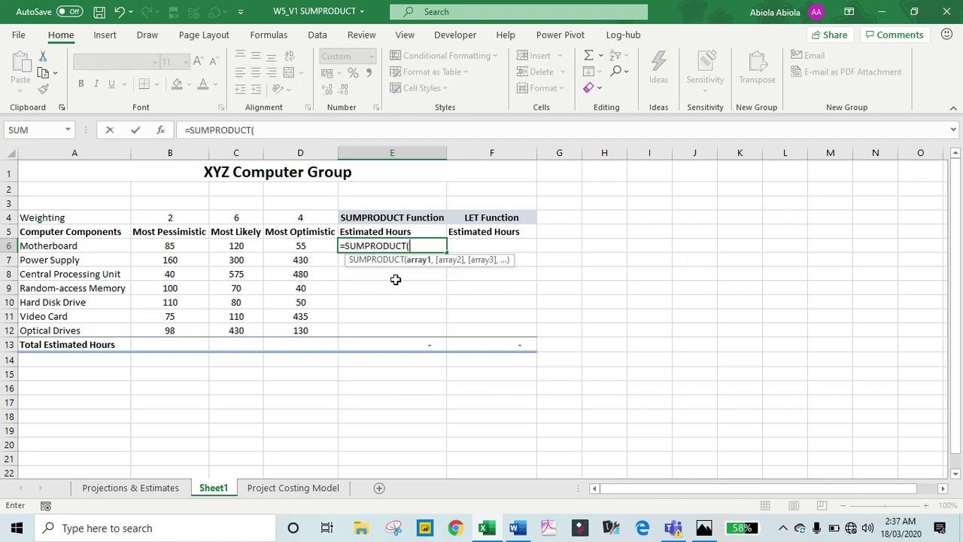
{"action": "type", "text": "("}
{"action": "left_click_drag", "start_coordinate": [171, 245], "coordinate": [285, 246]}
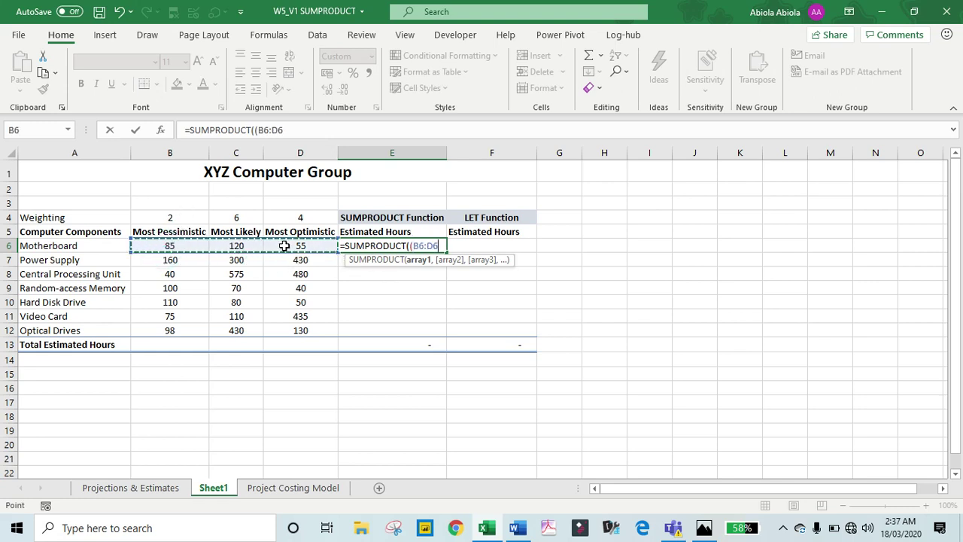
{"action": "type", "text": "*"}
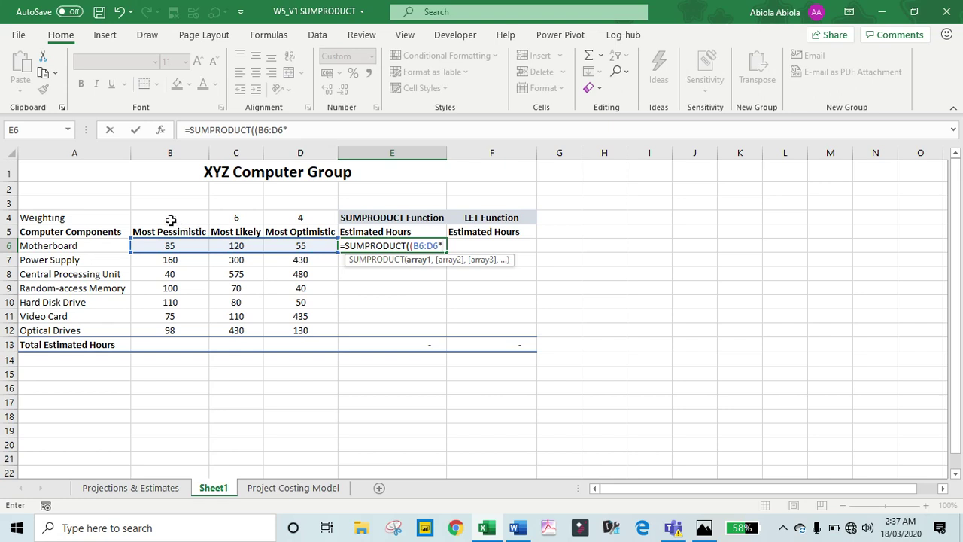
{"action": "left_click_drag", "start_coordinate": [170, 217], "coordinate": [298, 217]}
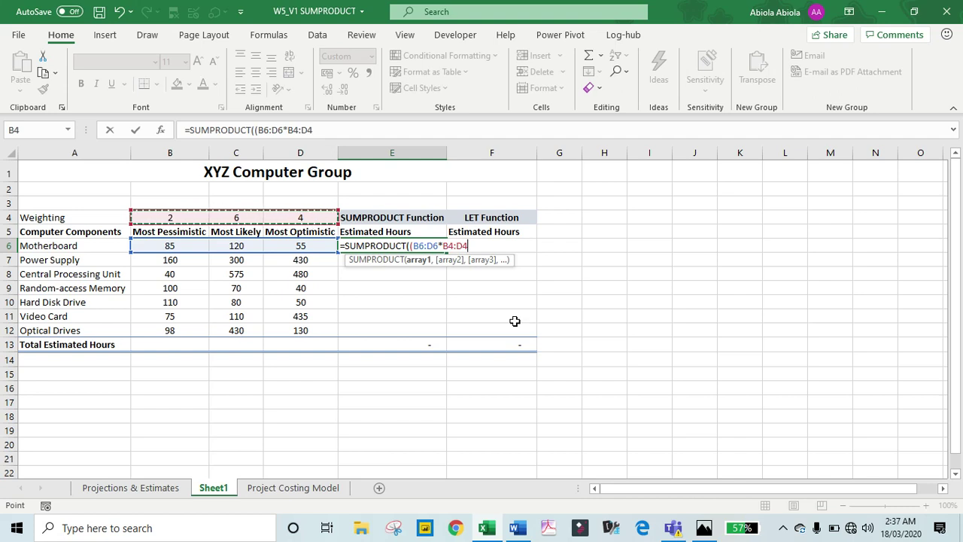
{"action": "key", "text": "F4"}
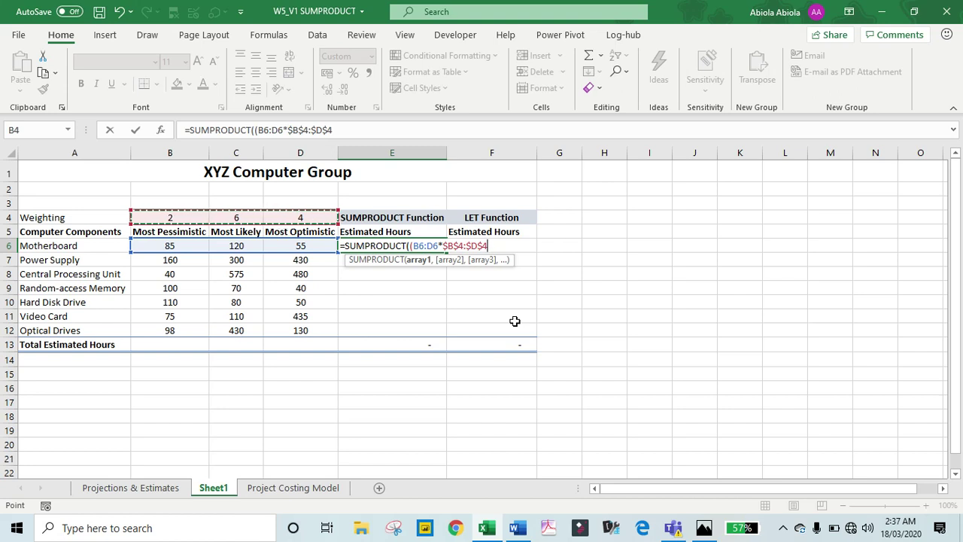
{"action": "type", "text": ")"}
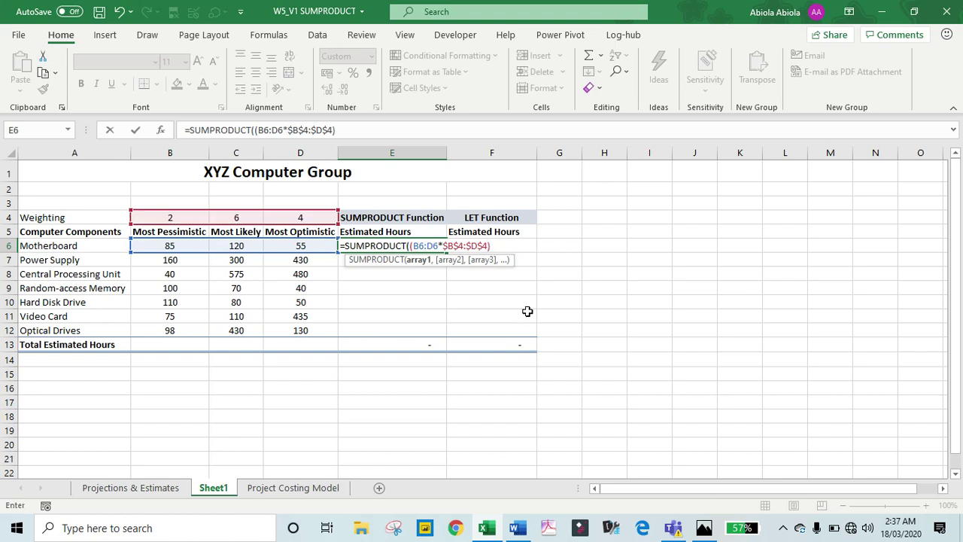
Complete the E6 formula by dividing by SUM($B$4:$D$4) within SUMPRODUCT, and fill it down through E12.
{"action": "type", "text": "/sum"}
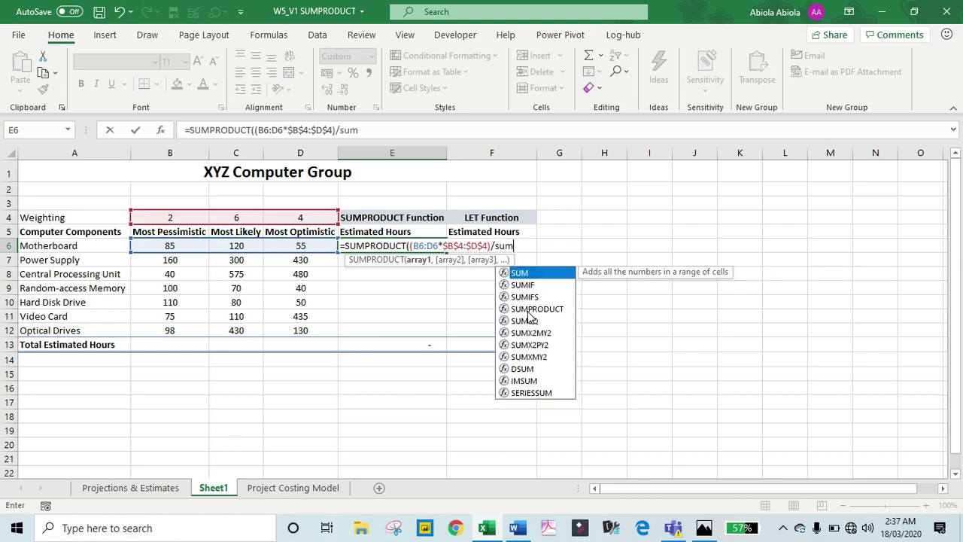
{"action": "key", "text": "Tab"}
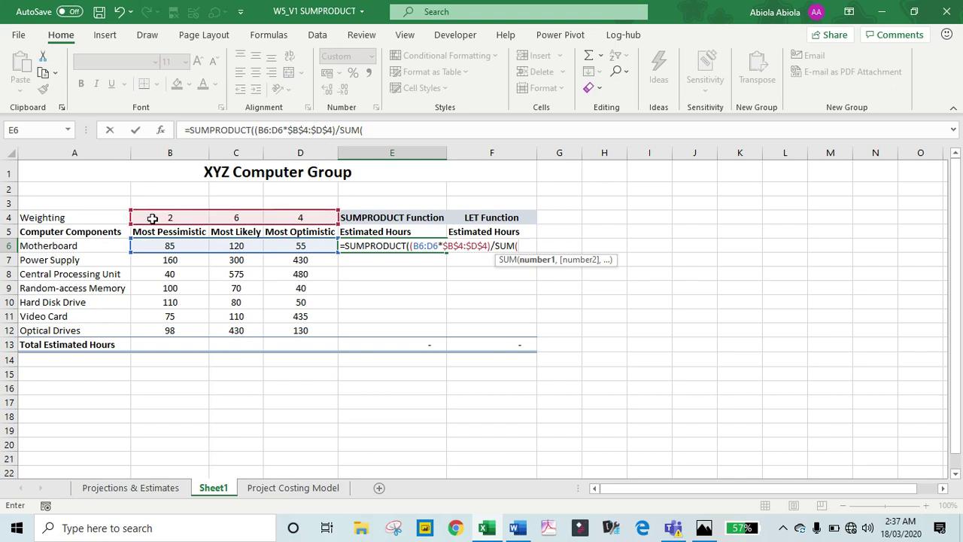
{"action": "left_click_drag", "start_coordinate": [147, 218], "coordinate": [300, 219]}
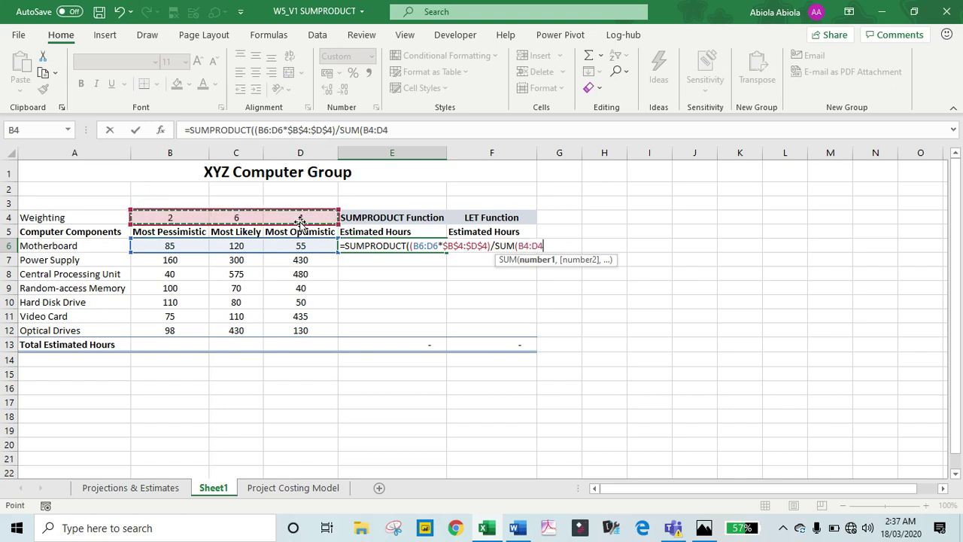
{"action": "key", "text": "F4"}
{"action": "type", "text": ")"}
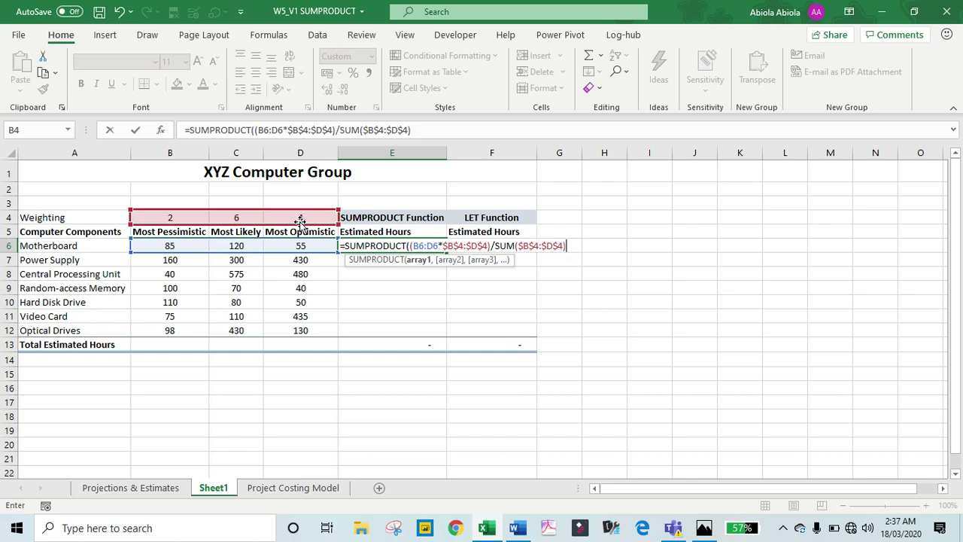
{"action": "type", "text": ")"}
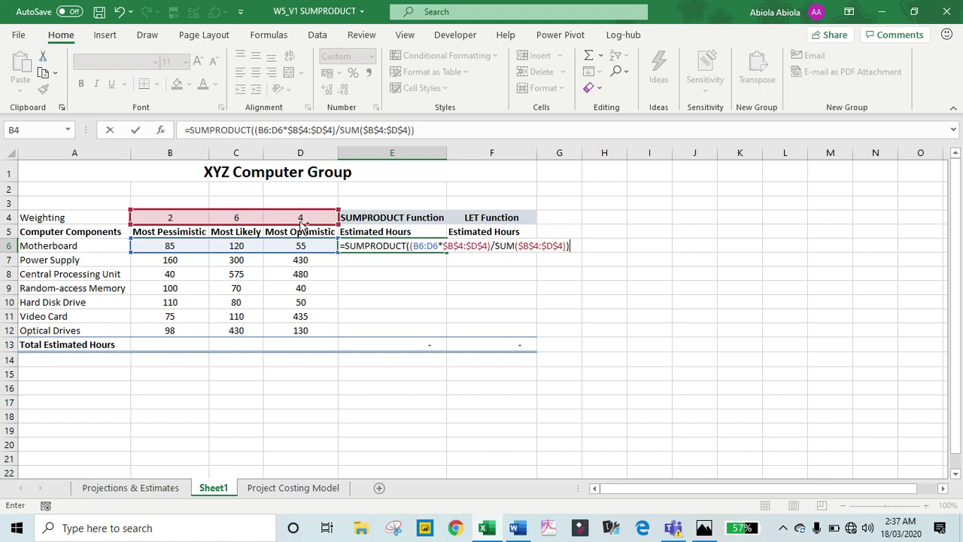
{"action": "key", "text": "ctrl+Return"}
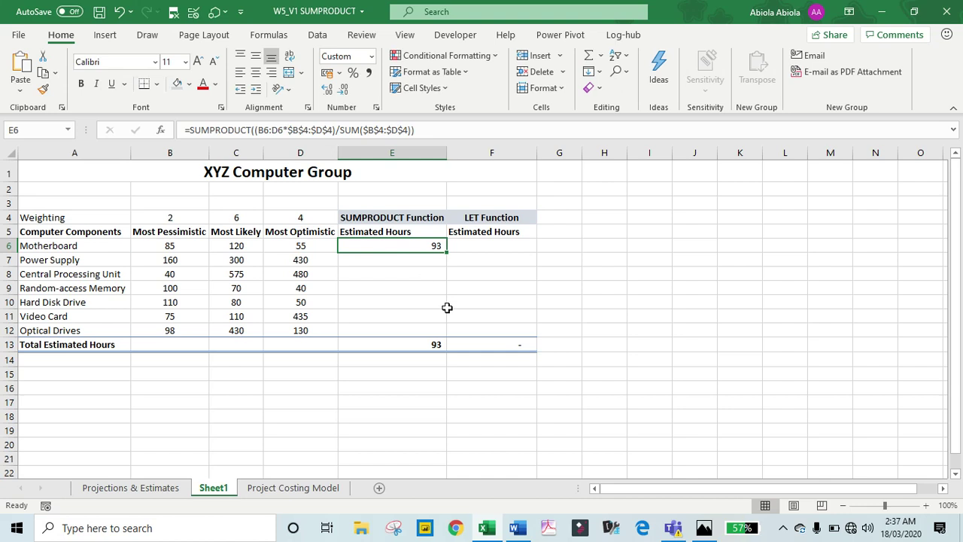
{"action": "double_click", "coordinate": [446, 252]}
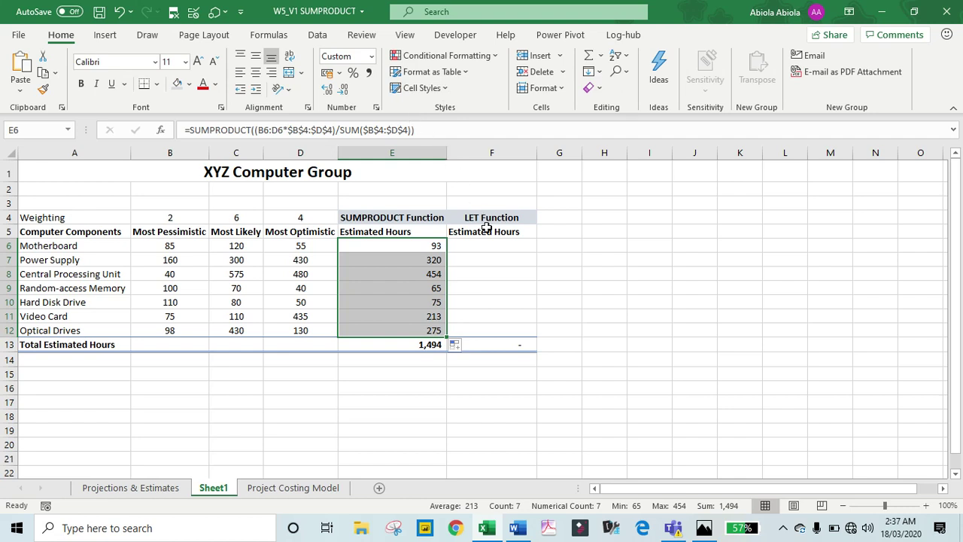
In F6, begin a LET formula that assigns the name Units to the range B6:D6.
{"action": "left_click", "coordinate": [501, 249]}
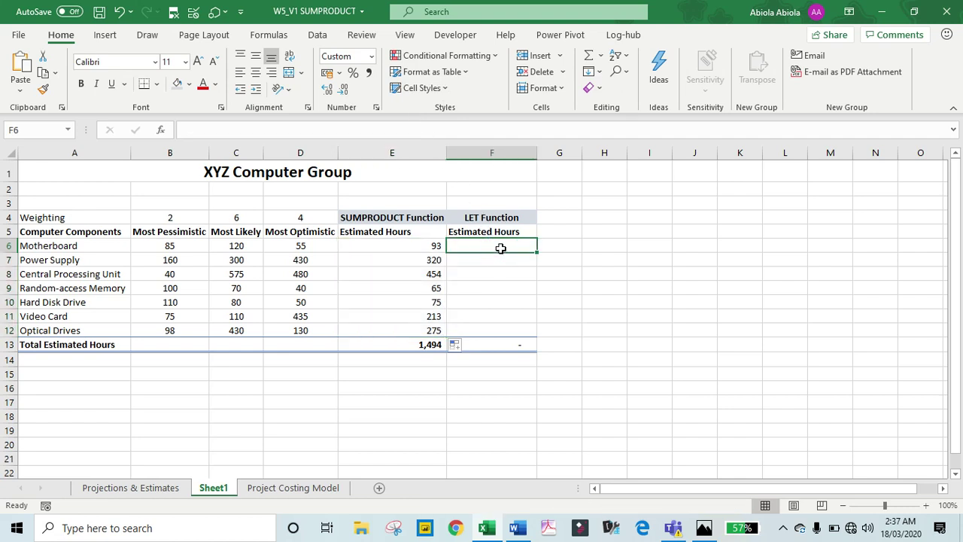
{"action": "type", "text": "=let"}
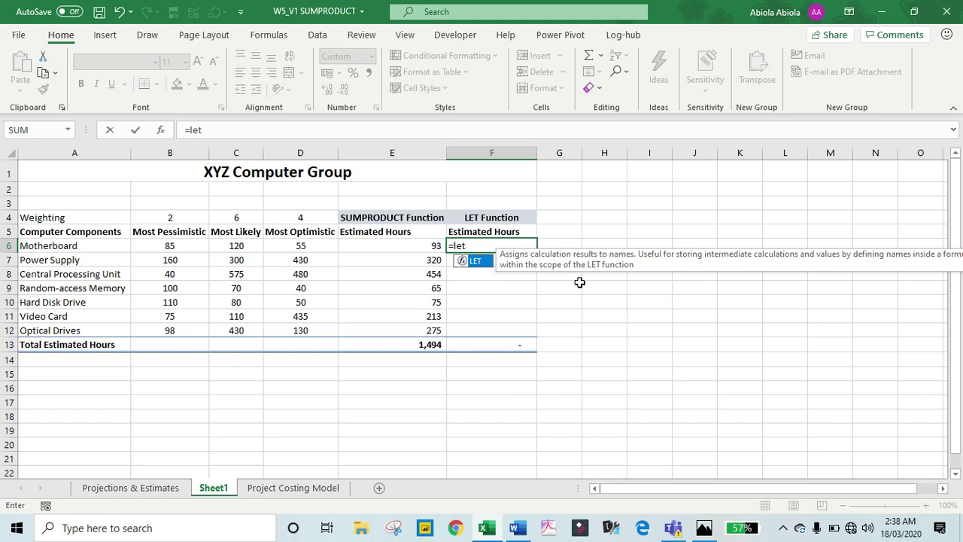
{"action": "key", "text": "Tab"}
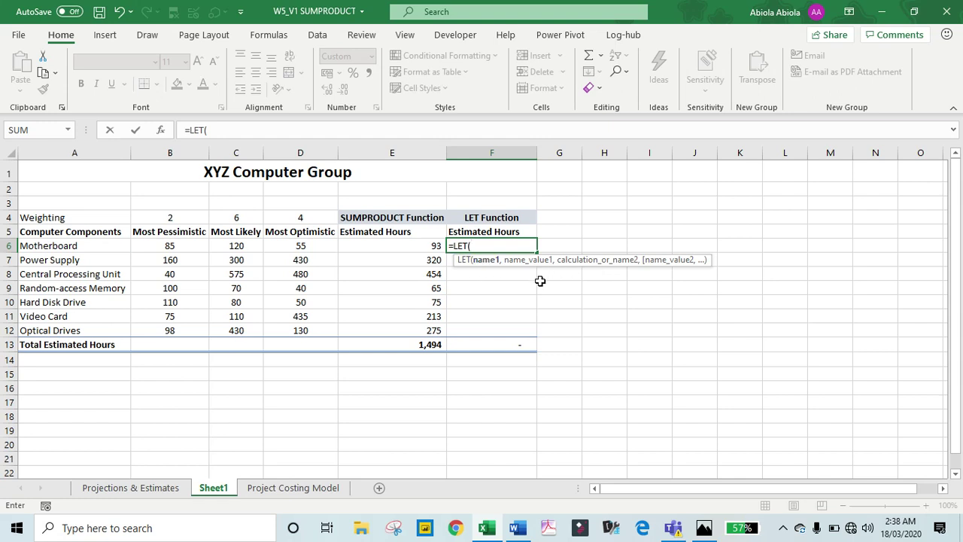
{"action": "type", "text": "Units,"}
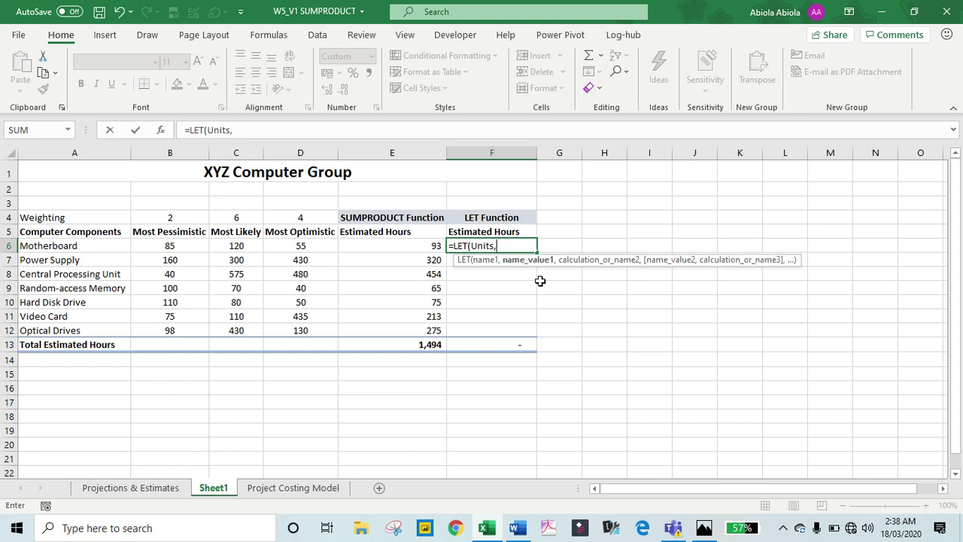
{"action": "left_click_drag", "start_coordinate": [153, 247], "coordinate": [290, 256]}
{"action": "type", "text": ","}
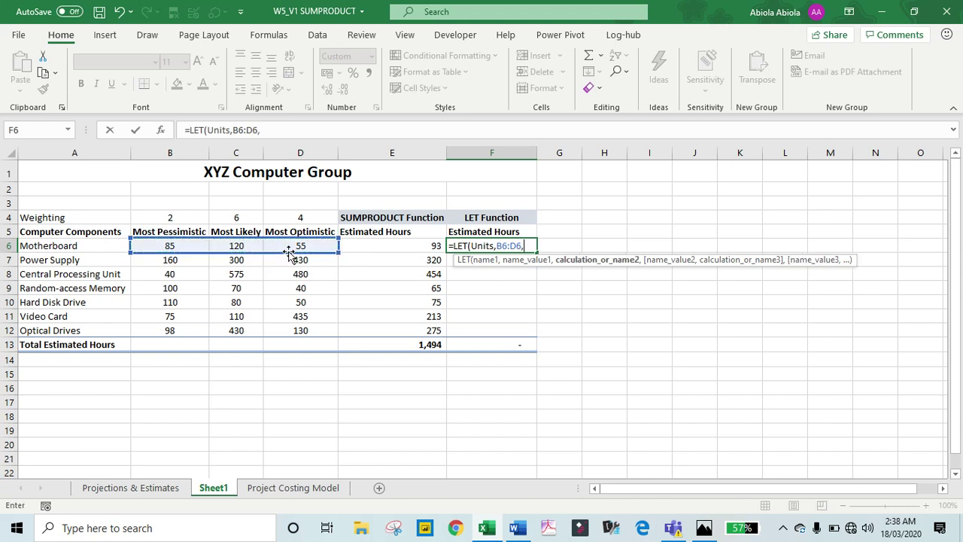
Add a second name, weightings, to the F6 LET formula and assign it the absolute range $B$4:$D$4.
{"action": "type", "text": "weighting"}
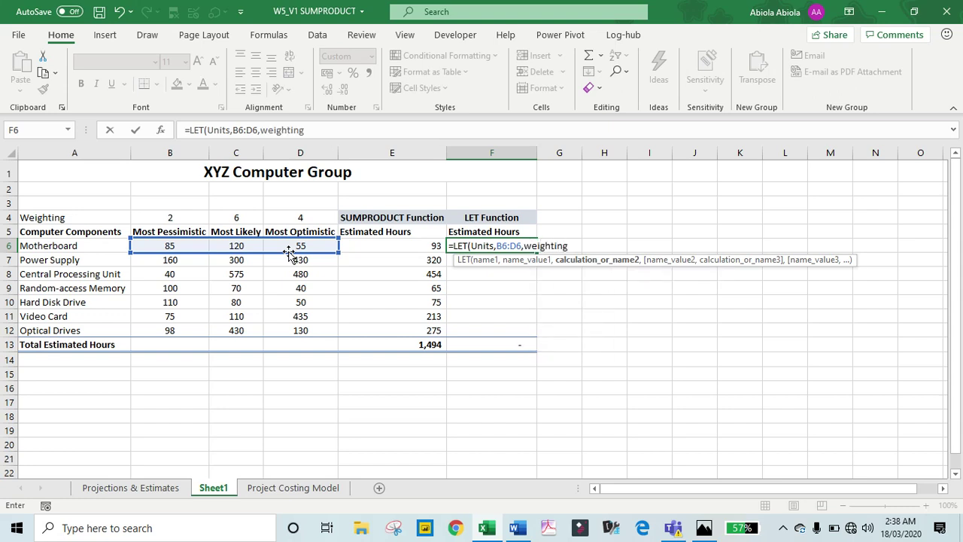
{"action": "type", "text": "s,"}
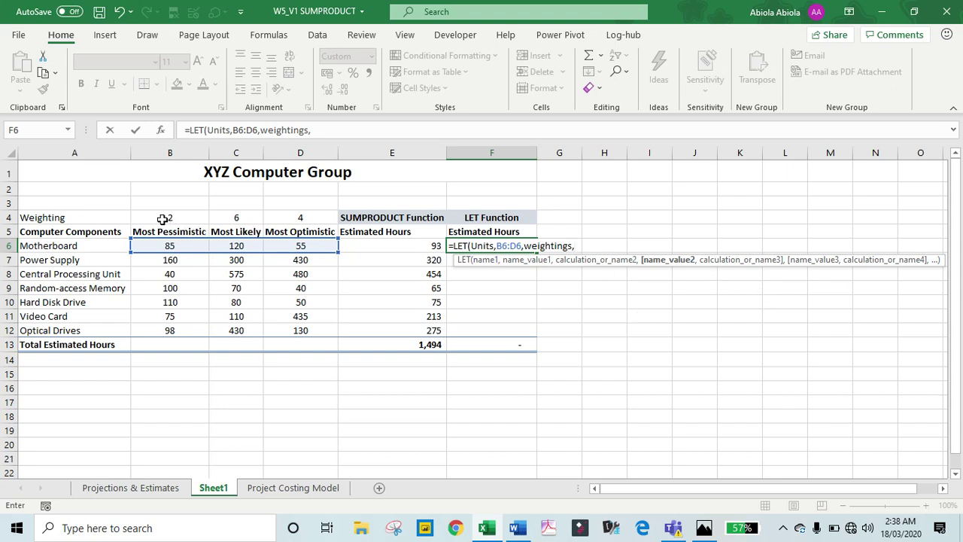
{"action": "left_click_drag", "start_coordinate": [167, 218], "coordinate": [280, 218]}
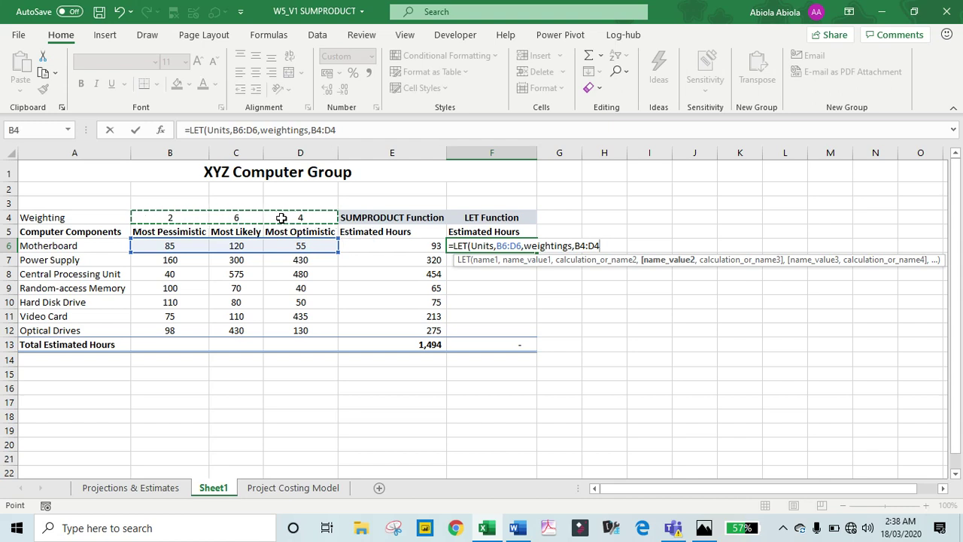
{"action": "key", "text": "F4"}
{"action": "type", "text": ","}
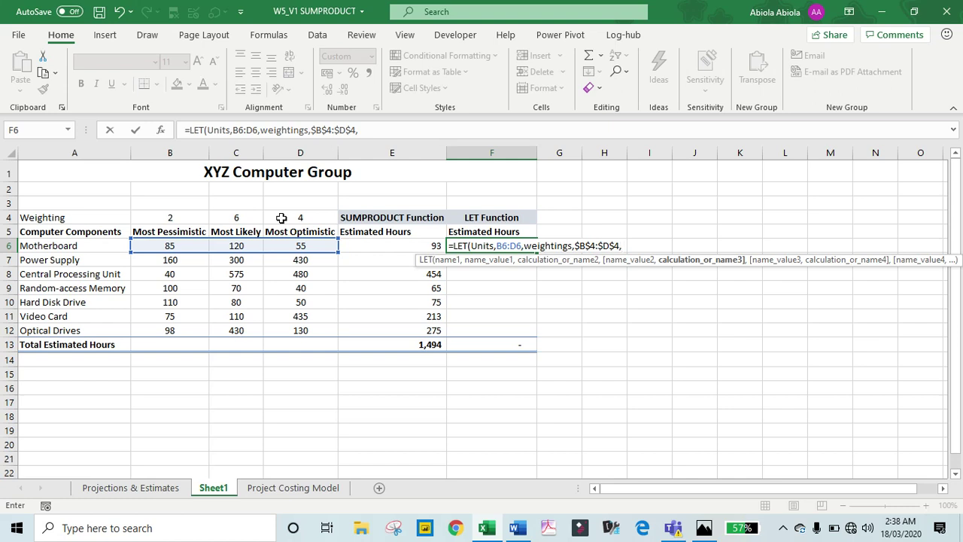
Add the calculation SUM(Units*weightings) to the F6 LET formula.
{"action": "type", "text": "sum("}
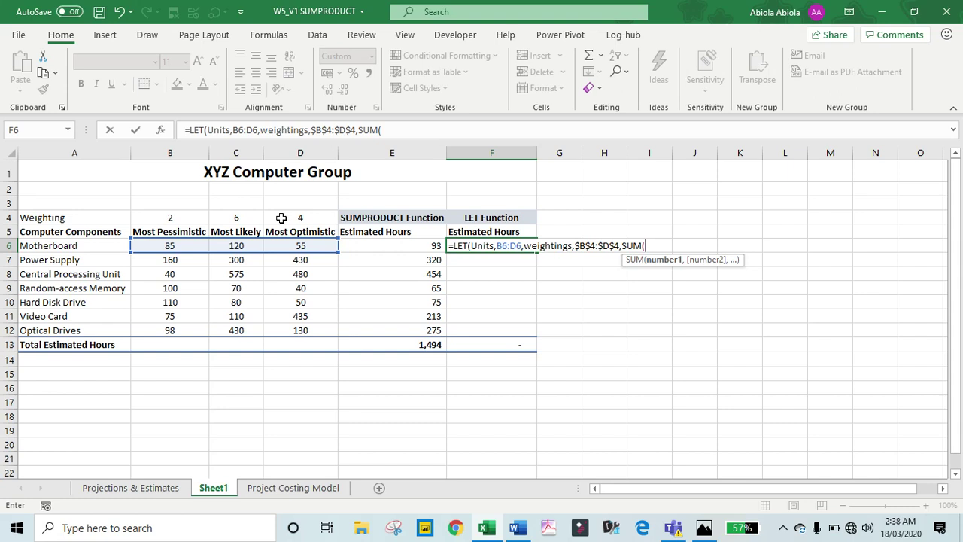
{"action": "type", "text": " unit"}
{"action": "key", "text": "Tab"}
{"action": "type", "text": "*we"}
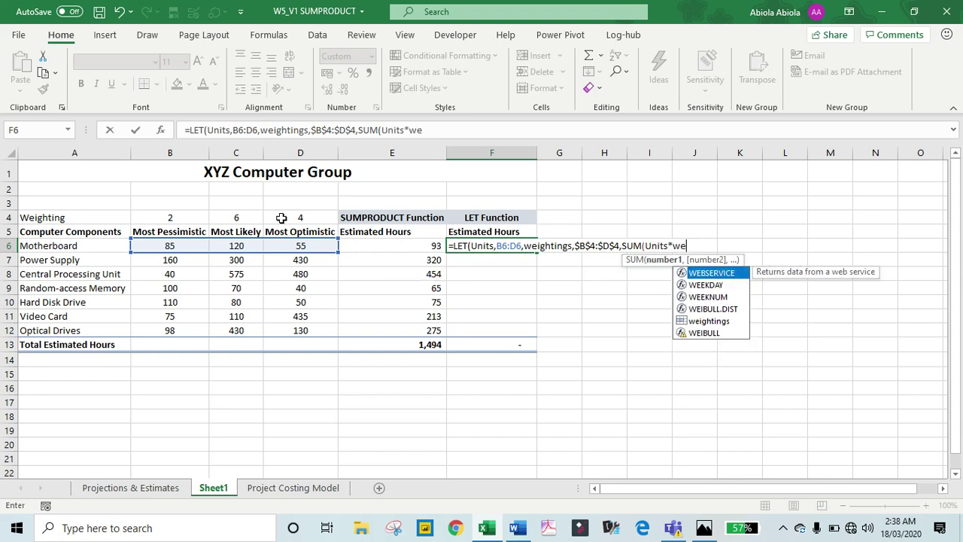
{"action": "key", "text": "Down"}
{"action": "key", "text": "Down"}
{"action": "key", "text": "Down"}
{"action": "key", "text": "Down"}
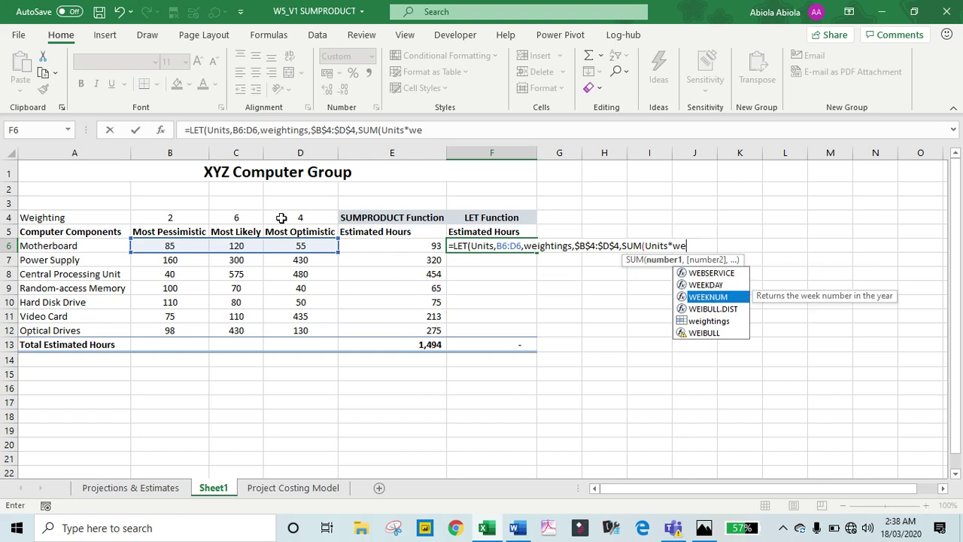
{"action": "key", "text": "Tab"}
{"action": "type", "text": ")"}
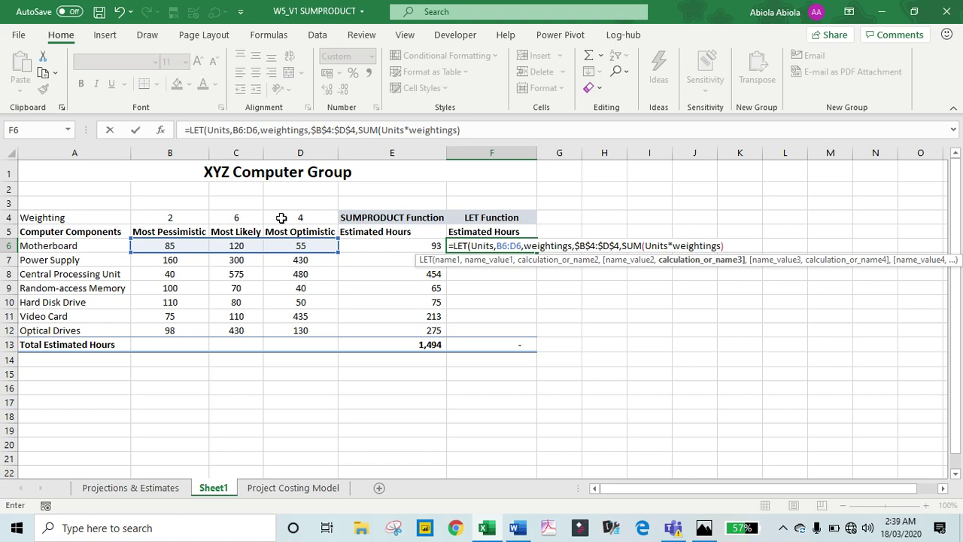
Complete the F6 LET formula by dividing the calculation by SUM(weightings), and fill it down through F12.
{"action": "type", "text": ","}
{"action": "type", "text": "/sum"}
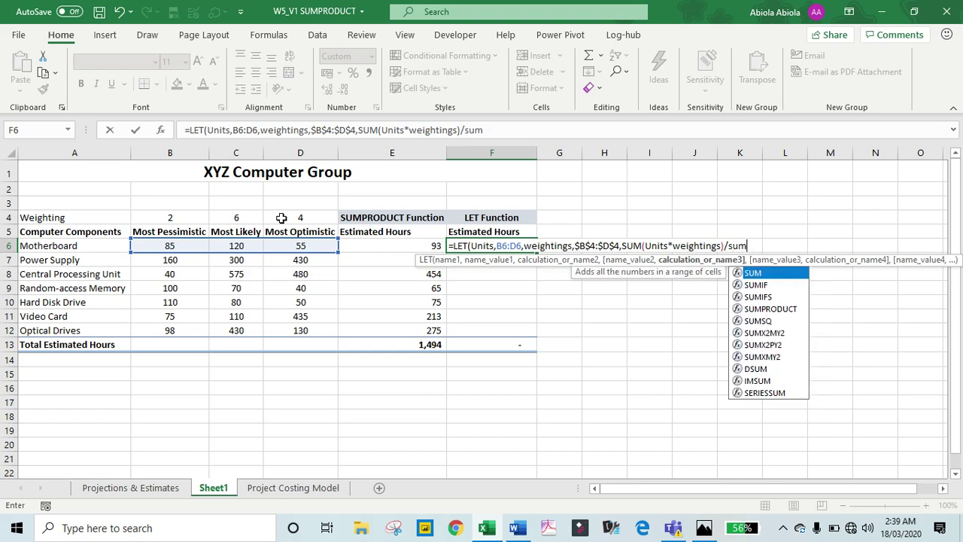
{"action": "key", "text": "Tab"}
{"action": "type", "text": "we"}
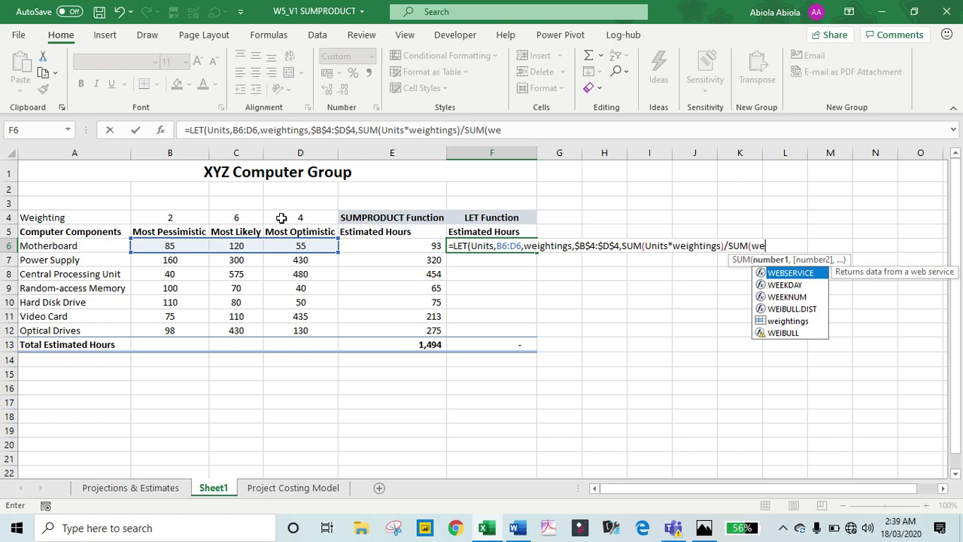
{"action": "key", "text": "Down"}
{"action": "key", "text": "Down"}
{"action": "key", "text": "Down"}
{"action": "key", "text": "Down"}
{"action": "key", "text": "Tab"}
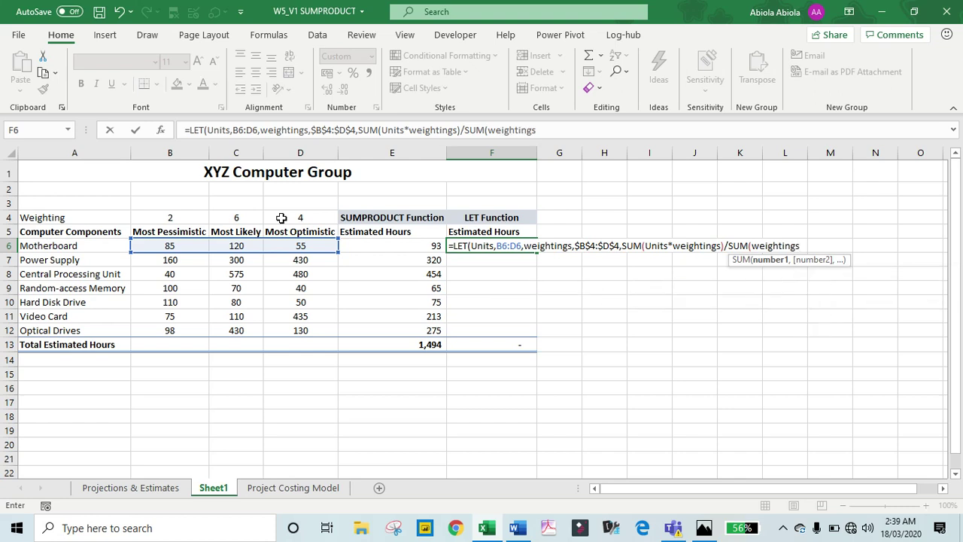
{"action": "type", "text": "))"}
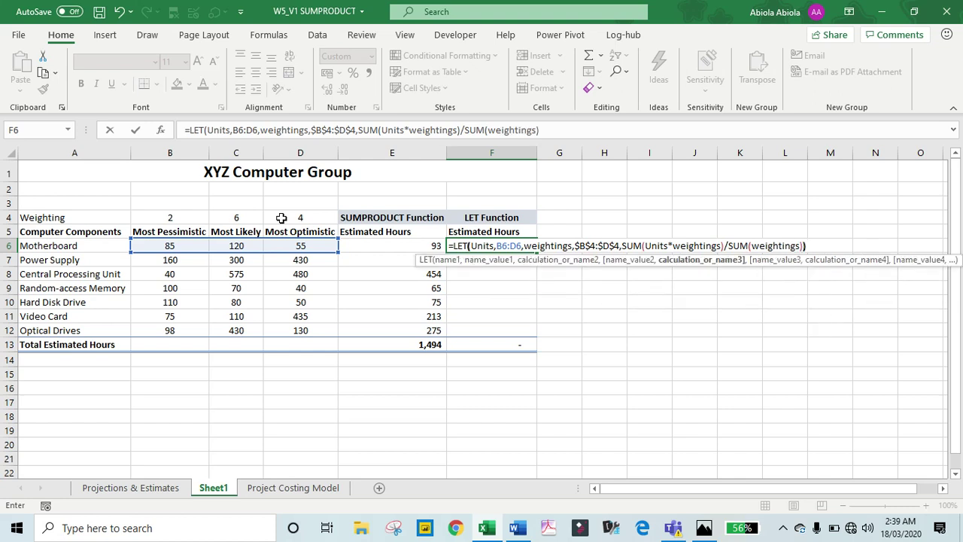
{"action": "key", "text": "ctrl+Return"}
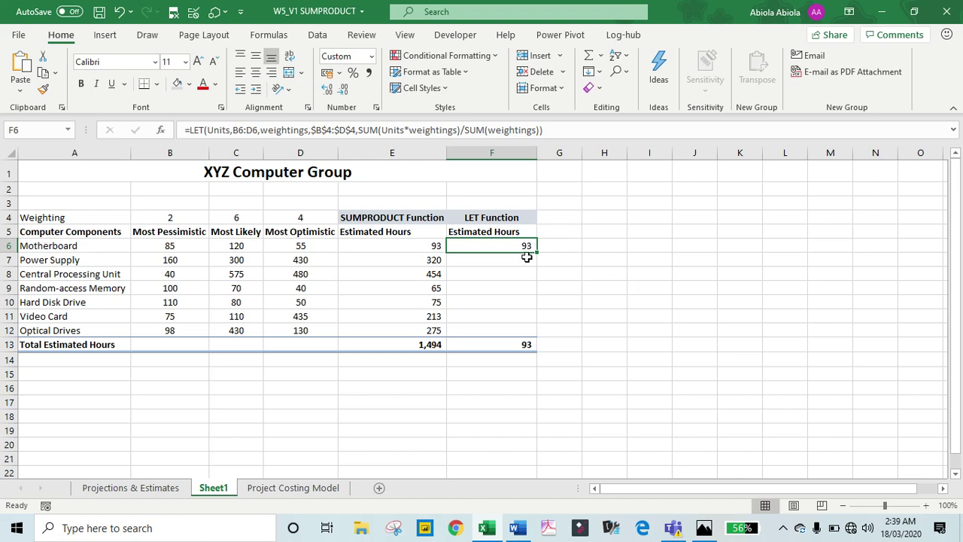
{"action": "left_click_drag", "start_coordinate": [538, 250], "coordinate": [525, 333]}
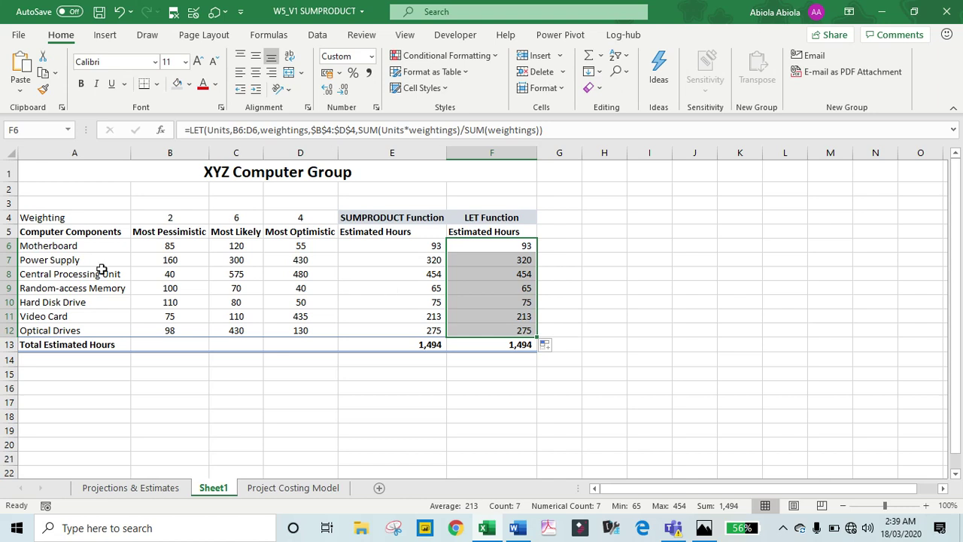
Compare the SUMPRODUCT formula in E7 with the LET formulas in F7 and F6.
{"action": "left_click", "coordinate": [432, 258]}
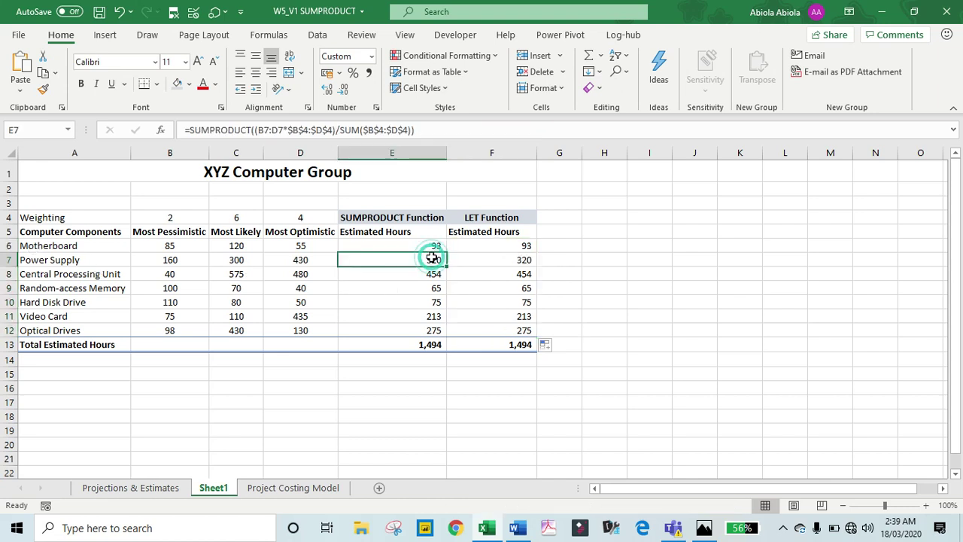
{"action": "left_click", "coordinate": [519, 260]}
{"action": "double_click", "coordinate": [515, 245]}
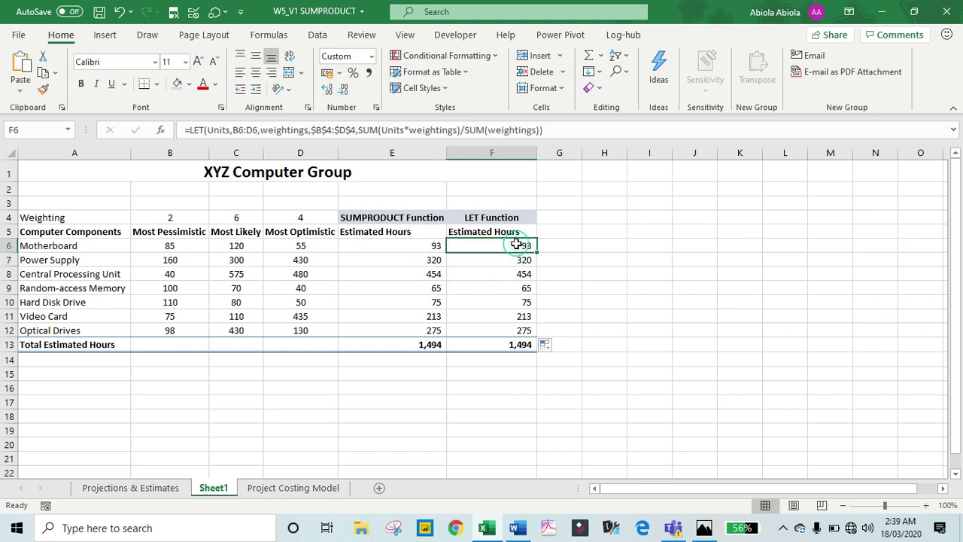